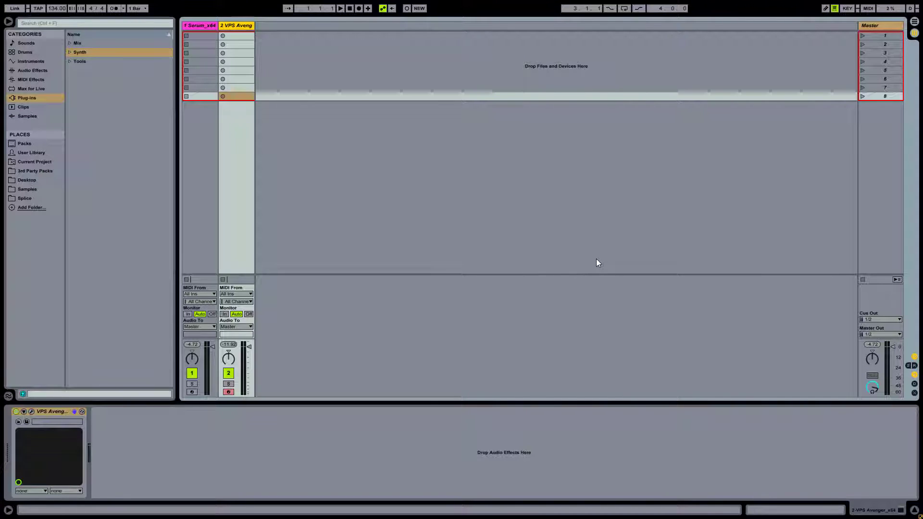
# Open the VPS Avenger plug-in window on track 2 with Ctrl+Alt+P.
pyautogui.hotkey('ctrl', 'alt', 'p')
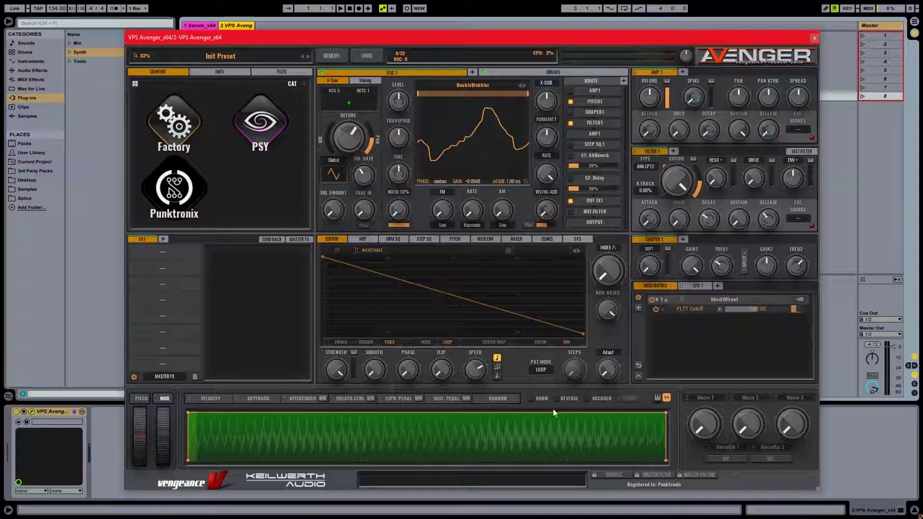
# Turn the OSC1 INDEX knob clockwise to a more jagged DoubleWobbler frame.
pyautogui.moveTo(608, 270)
pyautogui.mouseDown()
pyautogui.moveTo(632, 120)
pyautogui.moveTo(618, 239)
pyautogui.moveTo(612, 135)
pyautogui.moveTo(604, 267)
pyautogui.moveTo(599, 205)
pyautogui.moveTo(614, 276)
pyautogui.mouseUp()
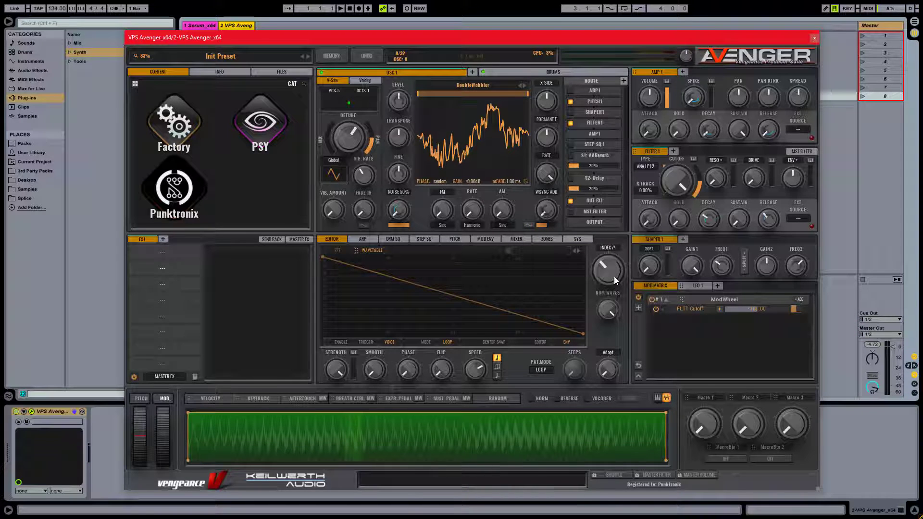
# Browse FILES to Desktop > Serum Presets > Tables > Analog to list its wavetables.
pyautogui.click(281, 72)
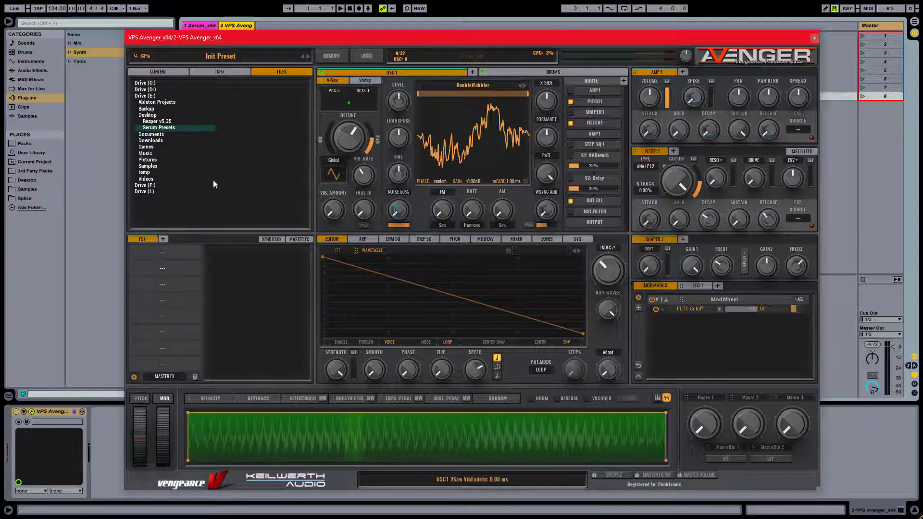
pyautogui.click(162, 128)
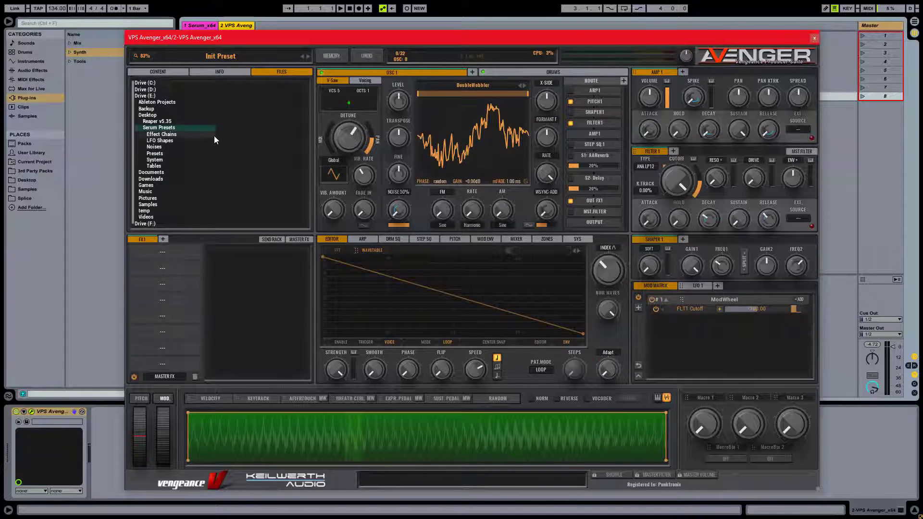
pyautogui.click(155, 166)
pyautogui.click(158, 172)
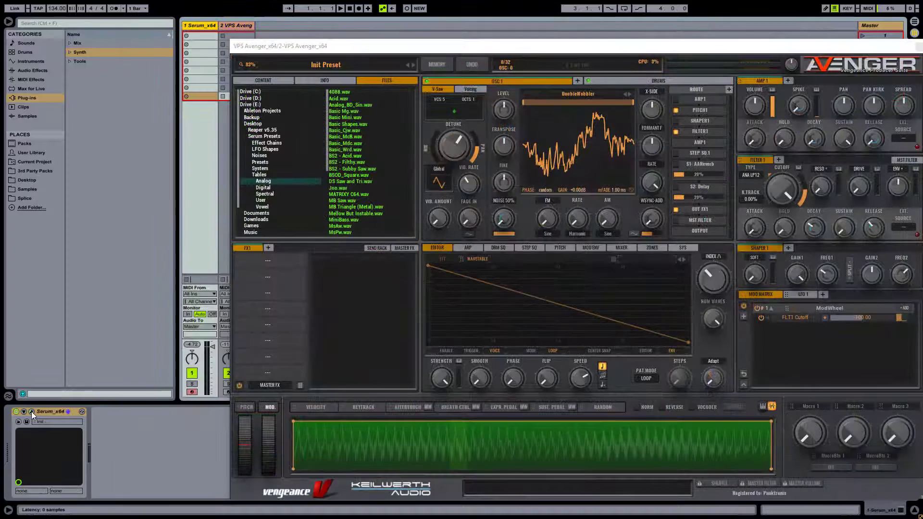
pyautogui.click(31, 411)
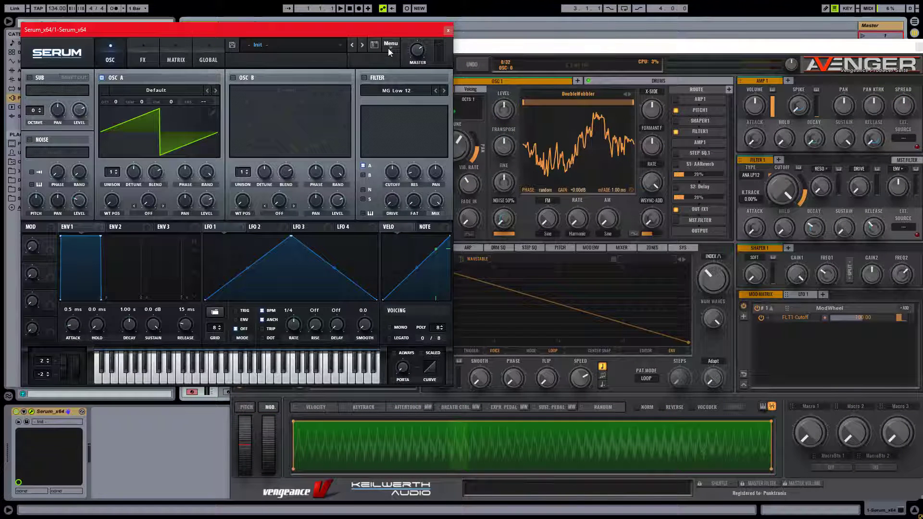
pyautogui.click(389, 45)
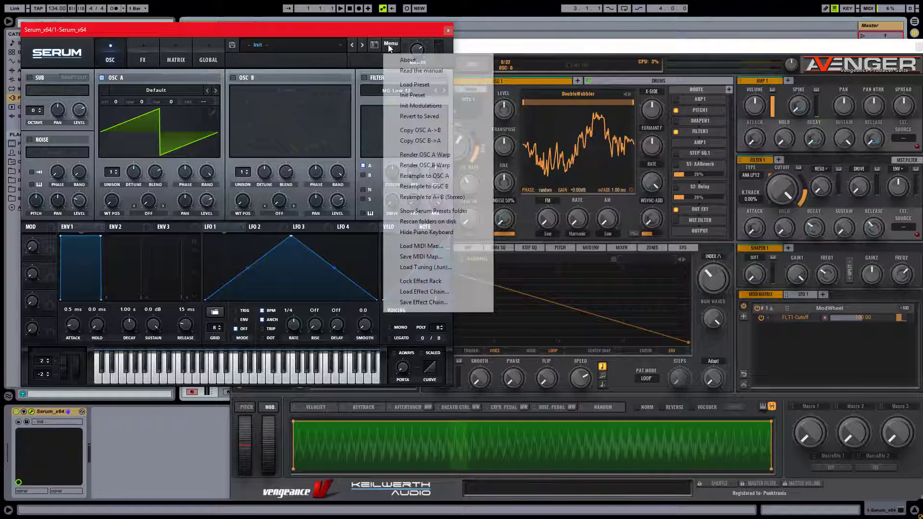
pyautogui.click(447, 215)
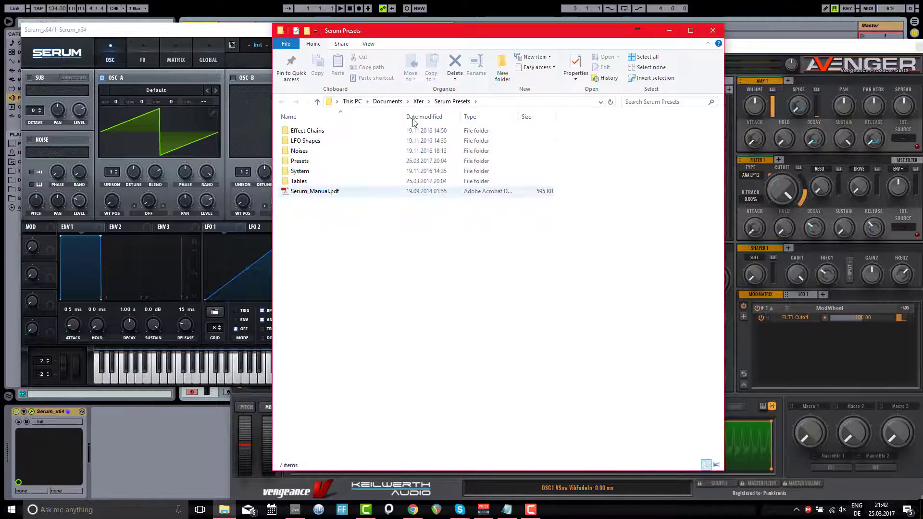
pyautogui.click(713, 30)
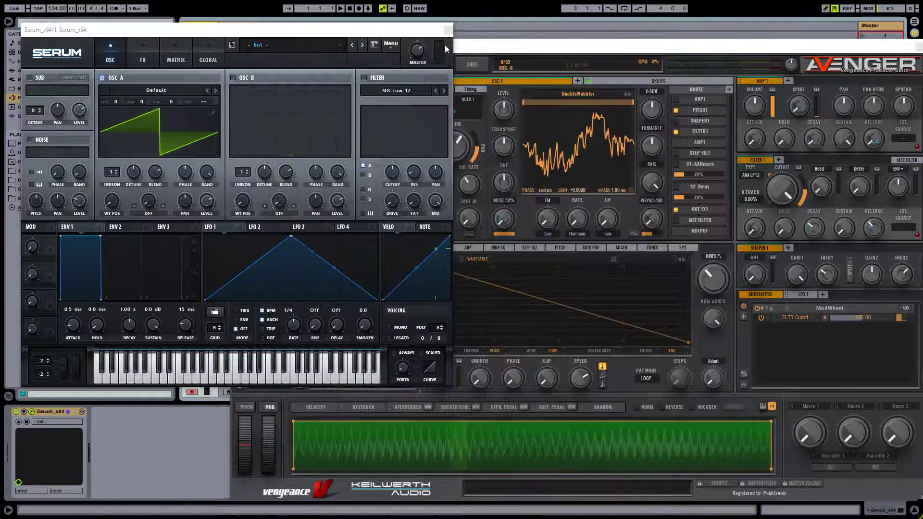
# Close Serum, move the Avenger window left, and set OSC 1 to Wavetables > Resample.
pyautogui.click(449, 30)
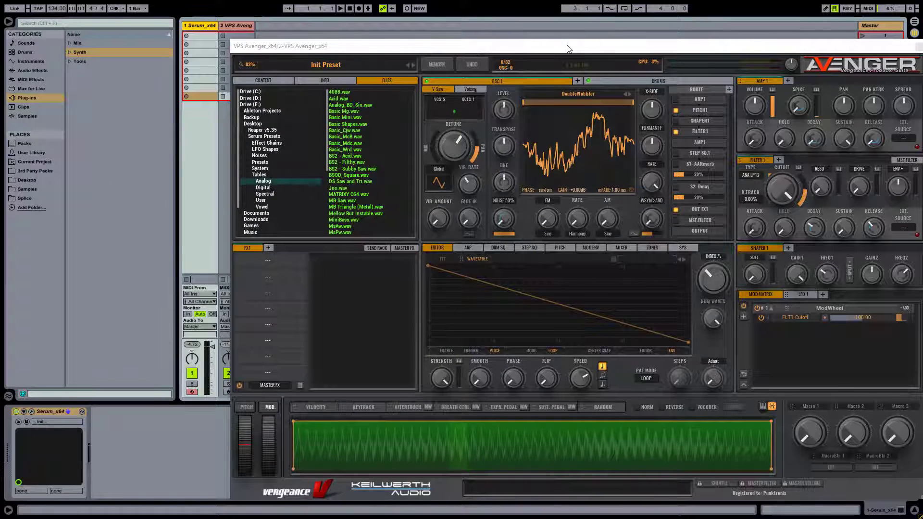
pyautogui.moveTo(567, 45); pyautogui.dragTo(441, 39)
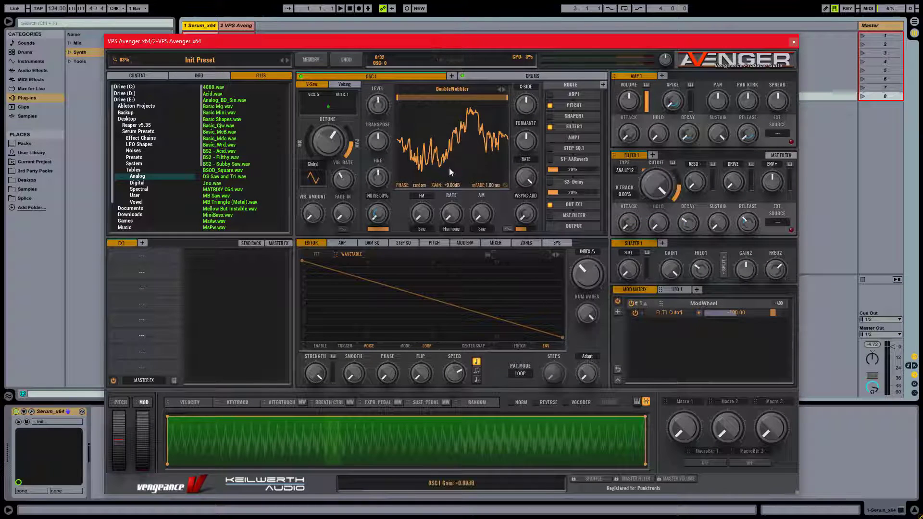
pyautogui.click(458, 88)
pyautogui.moveTo(432, 265)
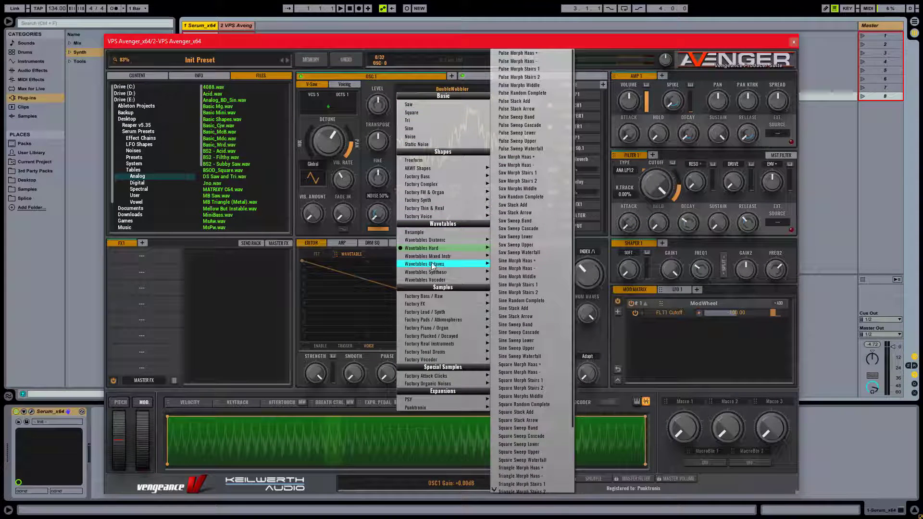
pyautogui.click(426, 233)
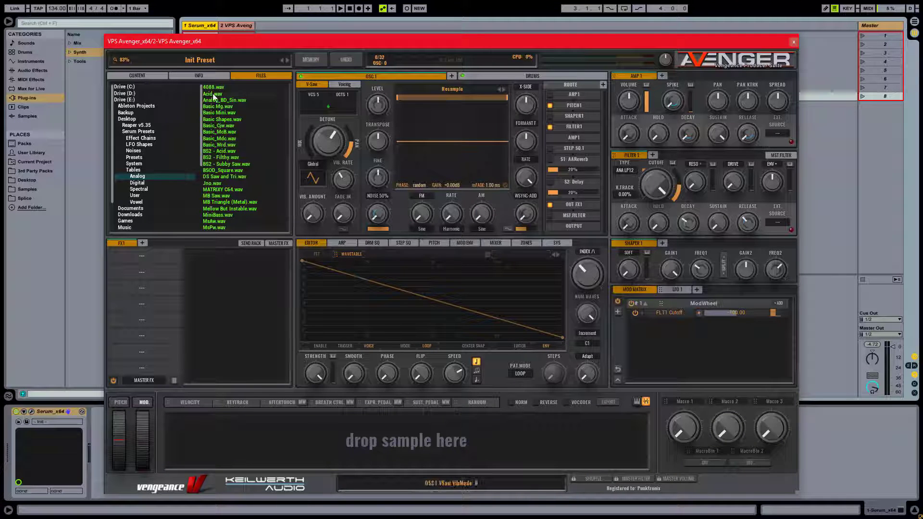
# Load Acid.wav from the Analog folder into OSC 1 and sweep its index to about 44.72.
pyautogui.moveTo(214, 94)
pyautogui.mouseDown()
pyautogui.moveTo(226, 95)
pyautogui.moveTo(285, 289)
pyautogui.moveTo(345, 419)
pyautogui.moveTo(355, 435)
pyautogui.moveTo(405, 432)
pyautogui.mouseUp()
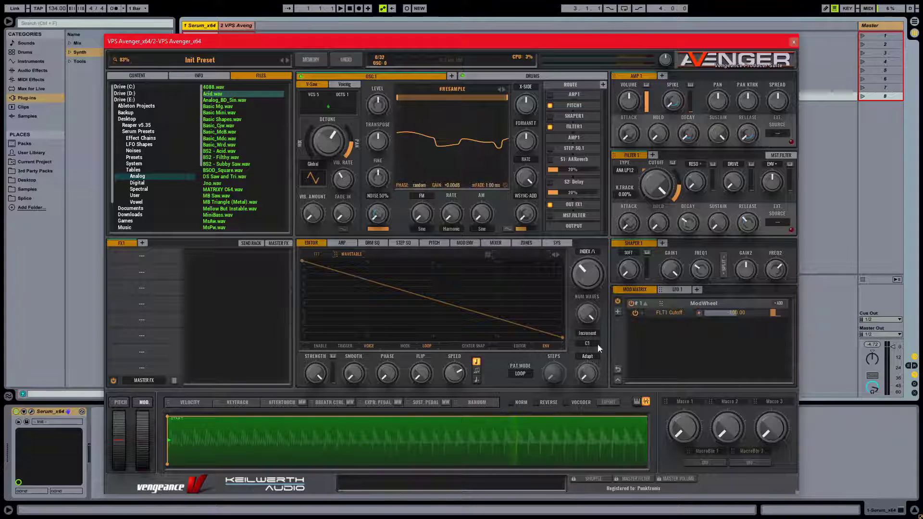
pyautogui.click(236, 25)
pyautogui.moveTo(598, 257); pyautogui.dragTo(576, 281)
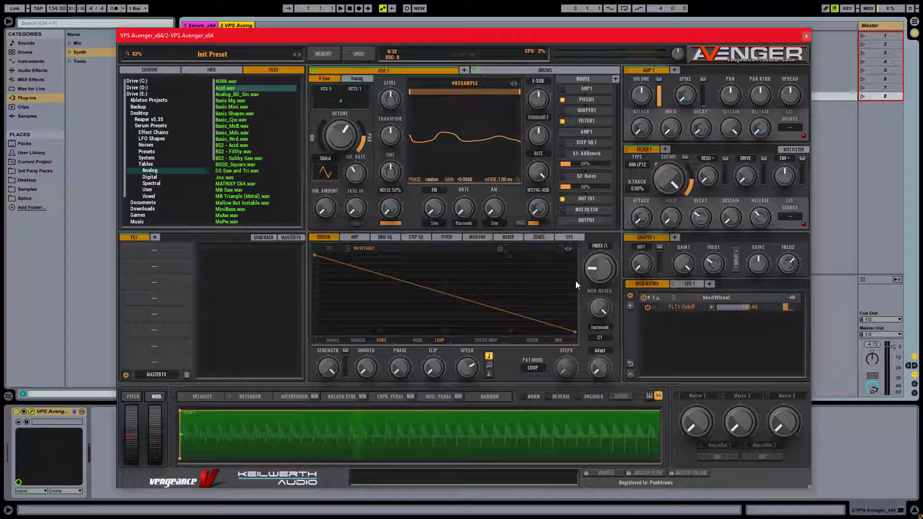
# Set the Increment to 2048 and sweep INDEX across frames 57.18, 3.09 and 29.50.
pyautogui.click(600, 338)
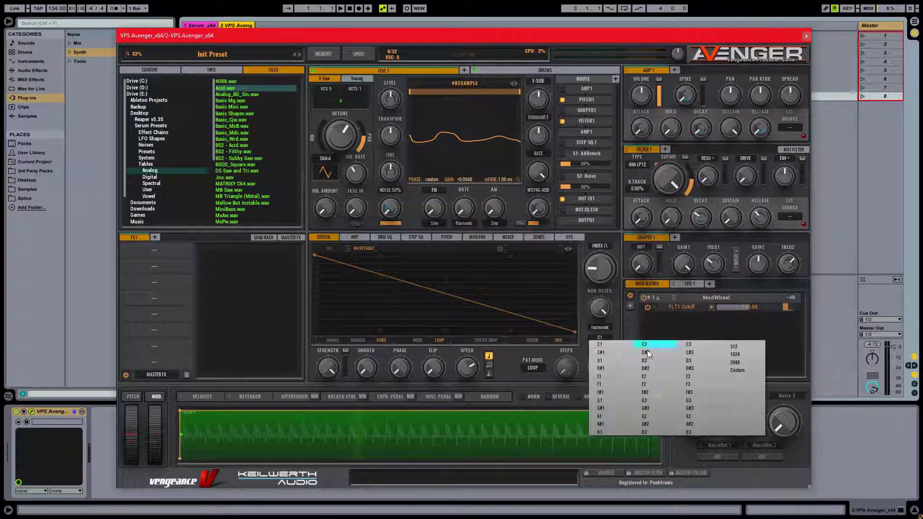
pyautogui.click(738, 363)
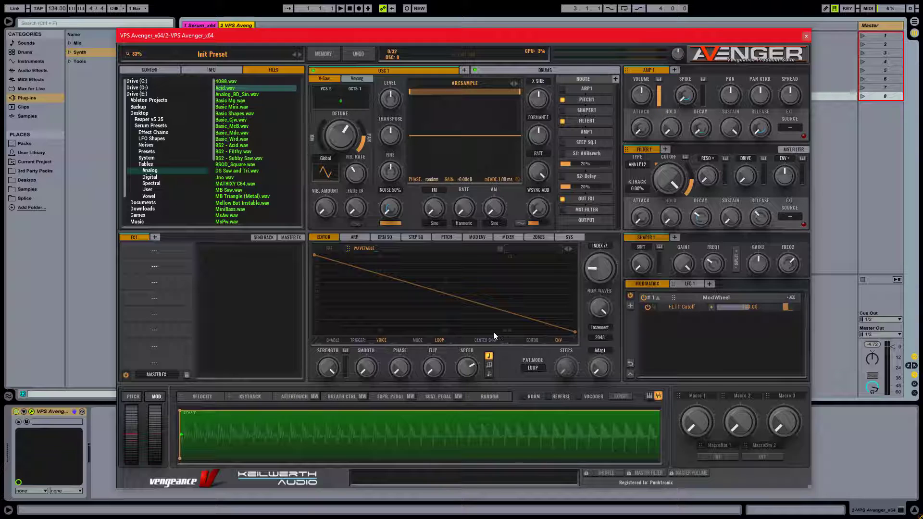
pyautogui.moveTo(602, 273); pyautogui.dragTo(576, 290)
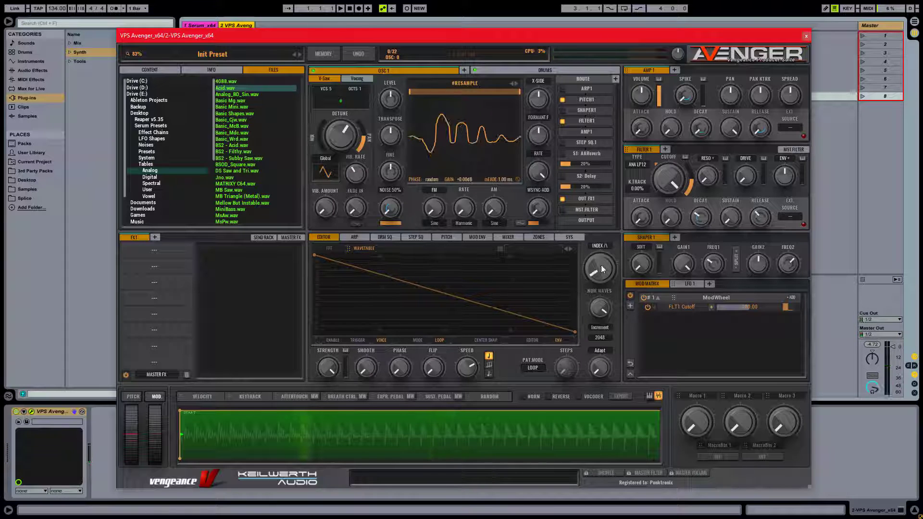
# Sweep the Acid INDEX end to end, lower NUM WAVES, then return INDEX to an early wave.
pyautogui.moveTo(602, 265); pyautogui.dragTo(601, 250)
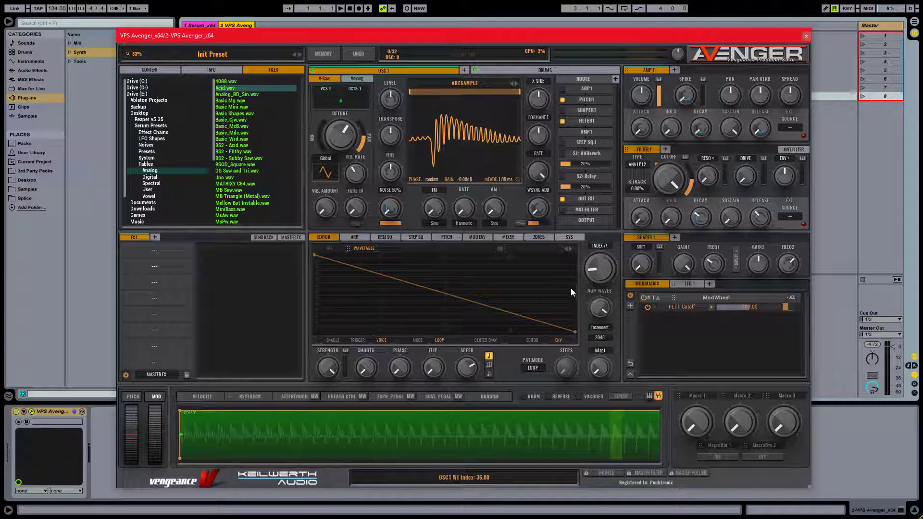
pyautogui.moveTo(593, 274); pyautogui.dragTo(600, 207)
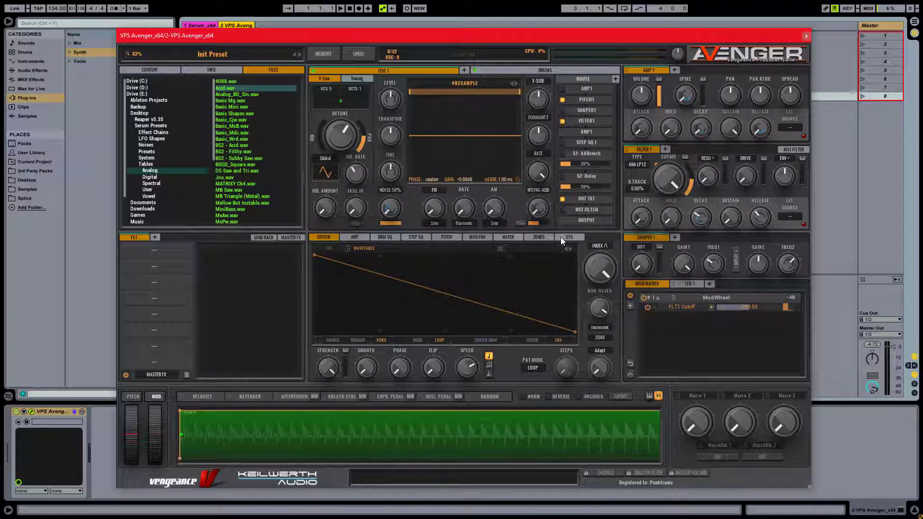
pyautogui.moveTo(587, 278); pyautogui.dragTo(590, 398)
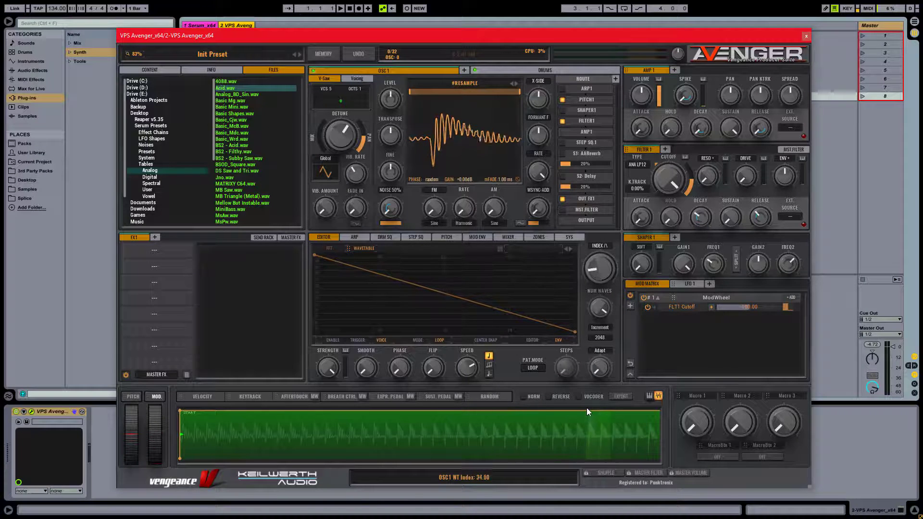
pyautogui.moveTo(597, 288); pyautogui.dragTo(594, 137)
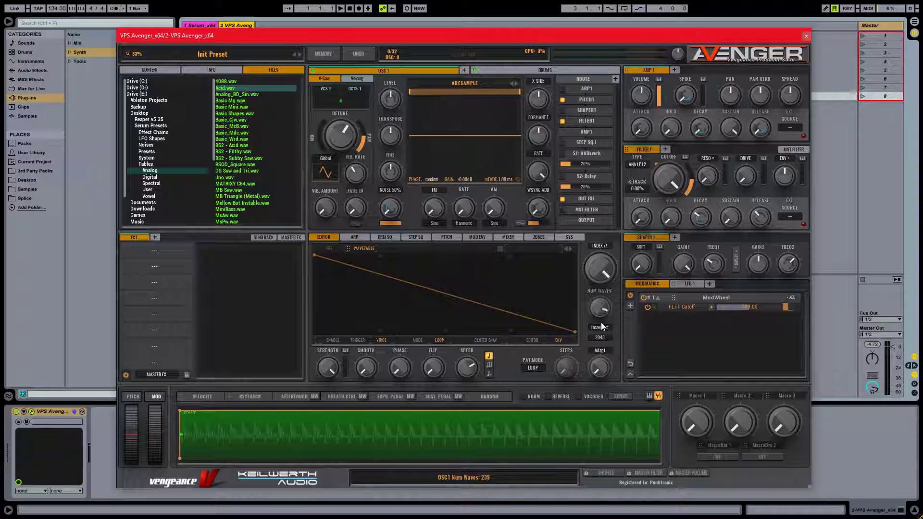
pyautogui.scroll(-3, 602, 326)
pyautogui.scroll(-5, 602, 294)
pyautogui.scroll(-5, 598, 308)
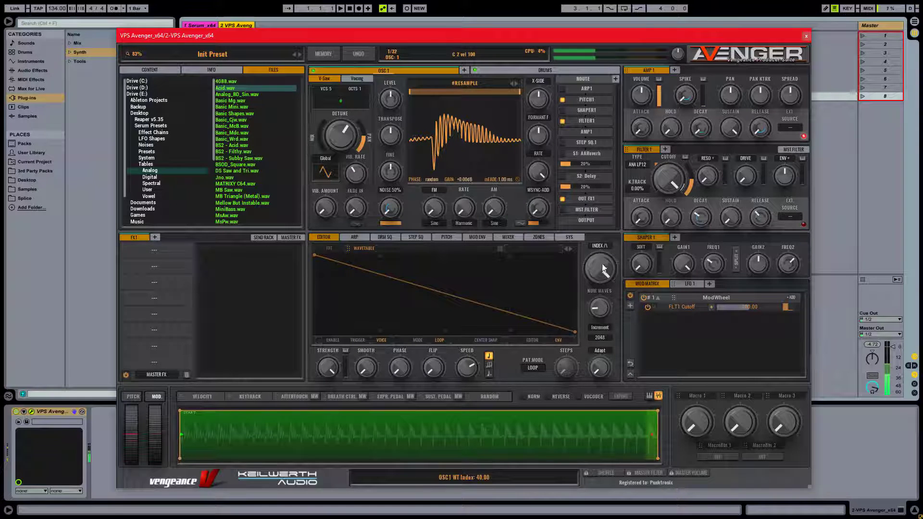
pyautogui.moveTo(603, 265); pyautogui.dragTo(592, 232)
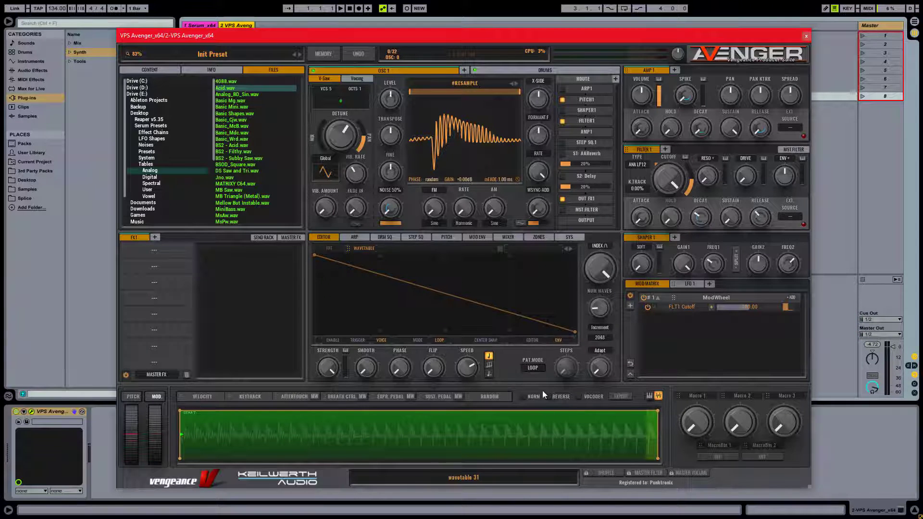
# Export the wavetable, navigating to expansions > Punktronix.avxp > wavetables.
pyautogui.click(626, 397)
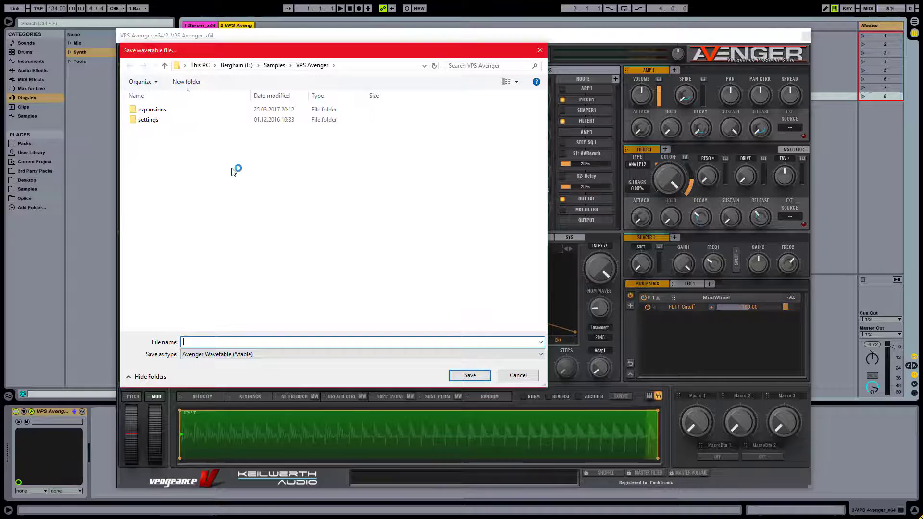
pyautogui.doubleClick(159, 110)
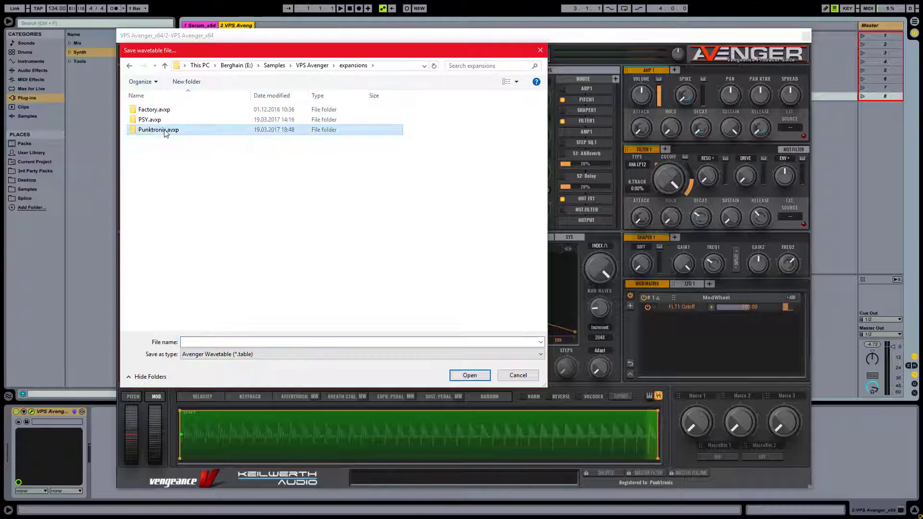
pyautogui.doubleClick(166, 130)
pyautogui.doubleClick(155, 171)
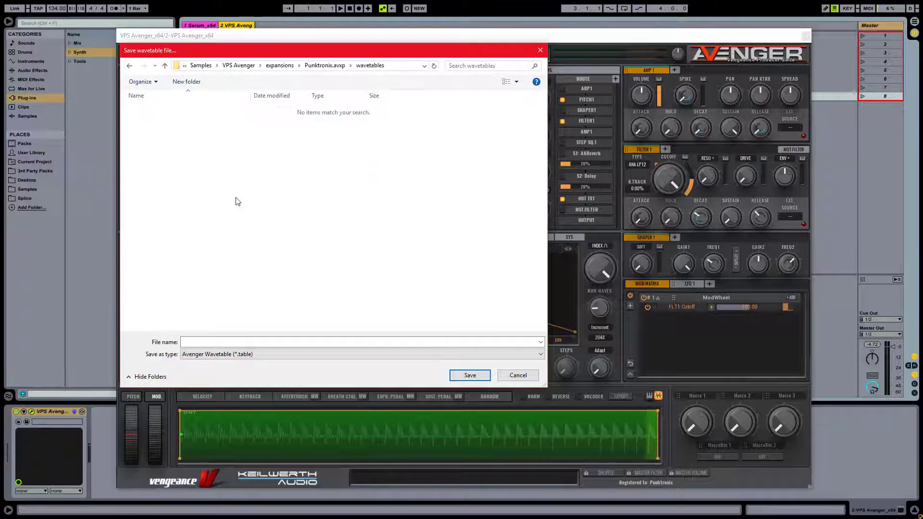
# Create a new folder named Serum there and save the wavetable inside as 'acid'.
pyautogui.click(186, 81)
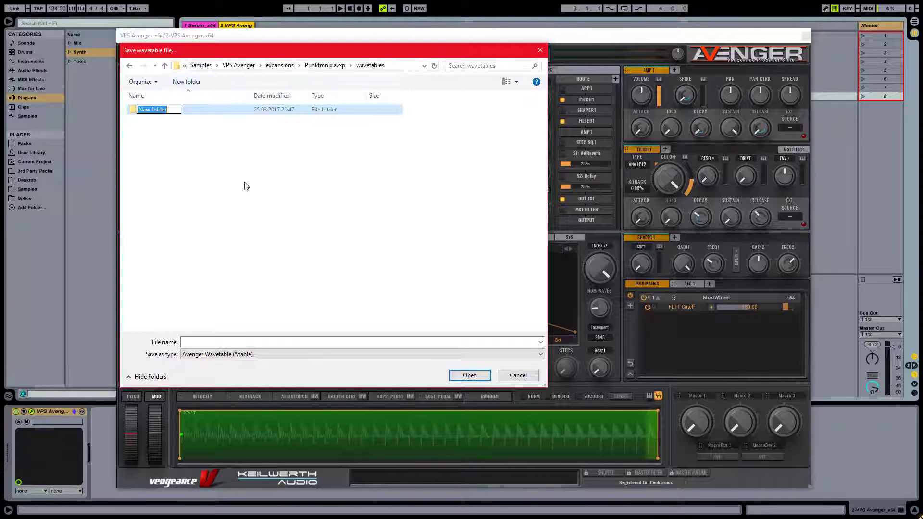
pyautogui.write('Serum')
pyautogui.press('Return')
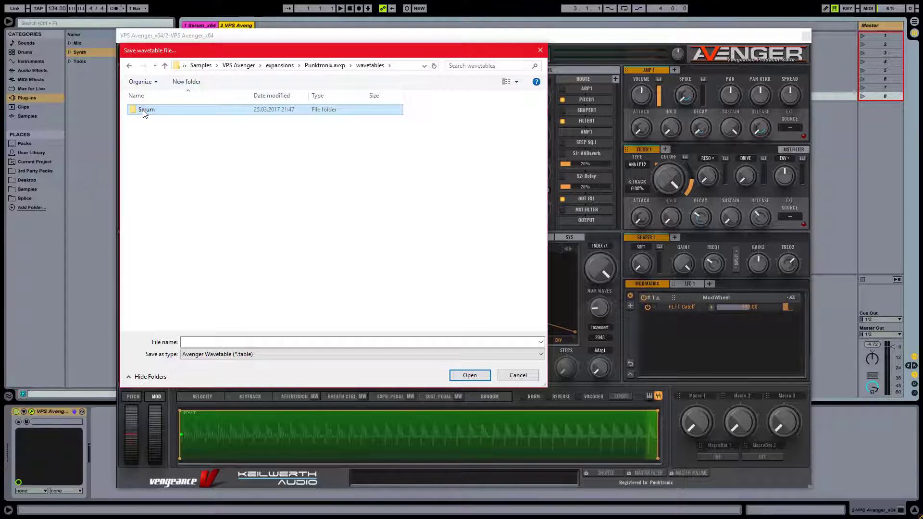
pyautogui.press('Return')
pyautogui.click(236, 340)
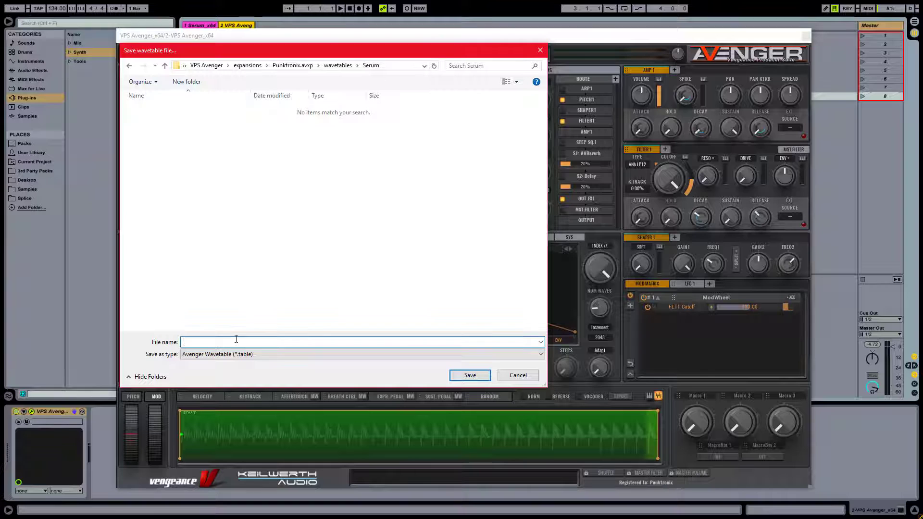
pyautogui.write('acid')
pyautogui.click(464, 376)
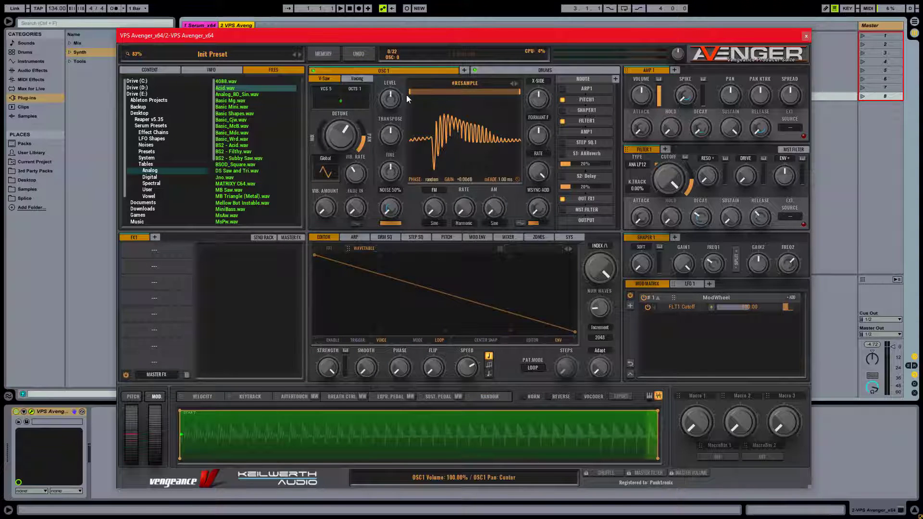
# Reinitialize the synth with Memory > Initialize, confirming YES.
pyautogui.click(458, 83)
pyautogui.moveTo(462, 393)
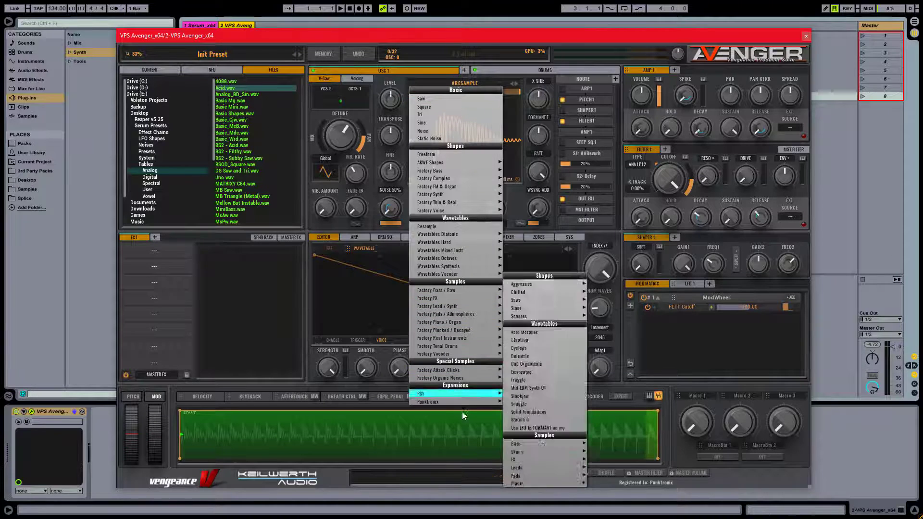
pyautogui.moveTo(527, 413)
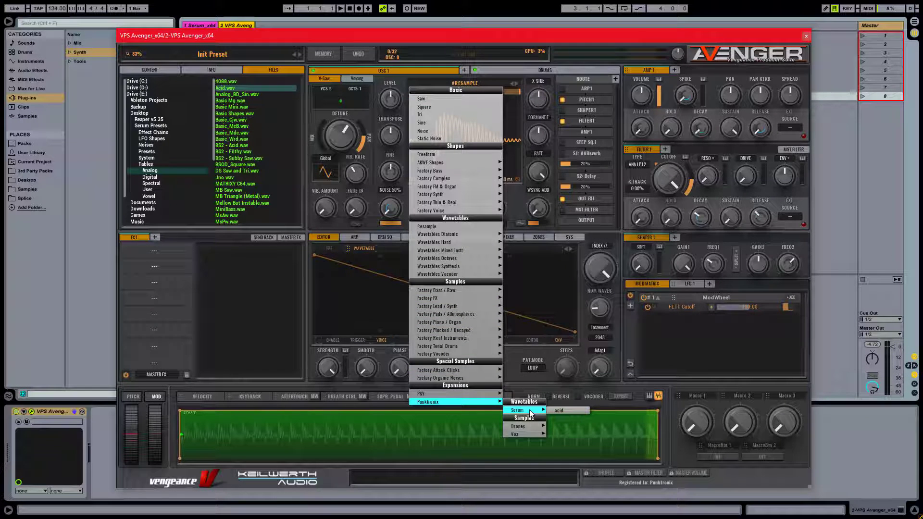
pyautogui.click(573, 415)
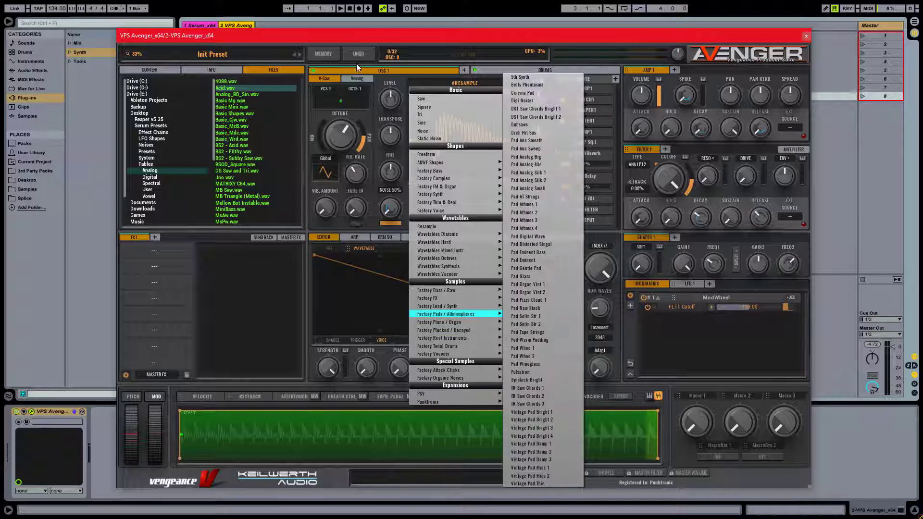
pyautogui.click(331, 54)
pyautogui.click(335, 95)
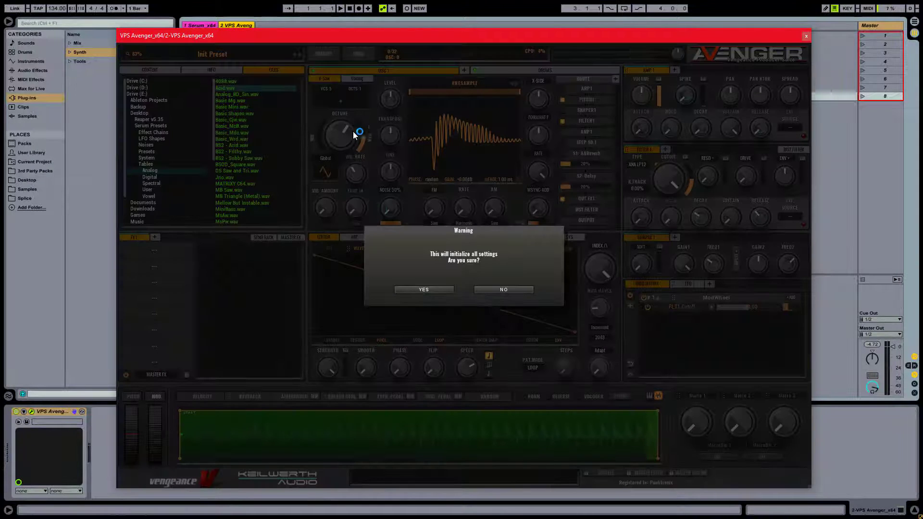
pyautogui.click(434, 295)
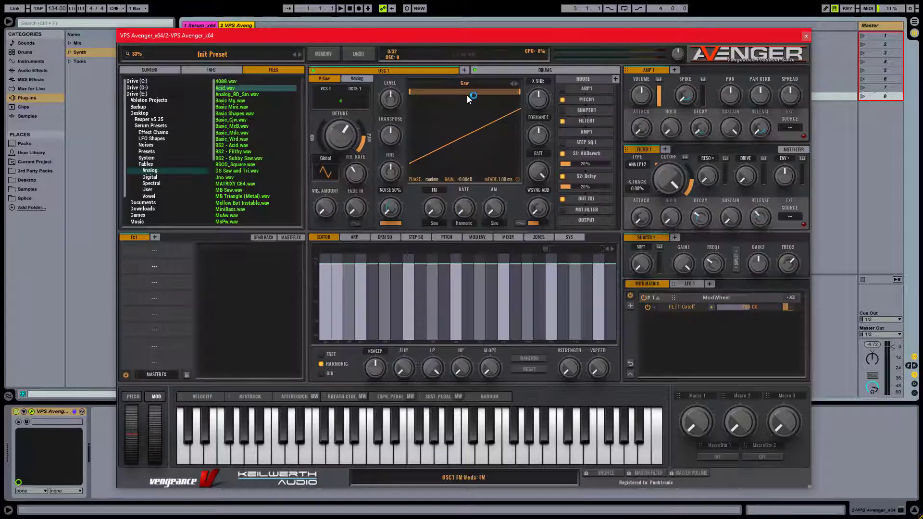
# Load Expansions > Punktronix > Serum > acid into OSC 1 and set INDEX to an early wave.
pyautogui.click(465, 84)
pyautogui.moveTo(456, 404)
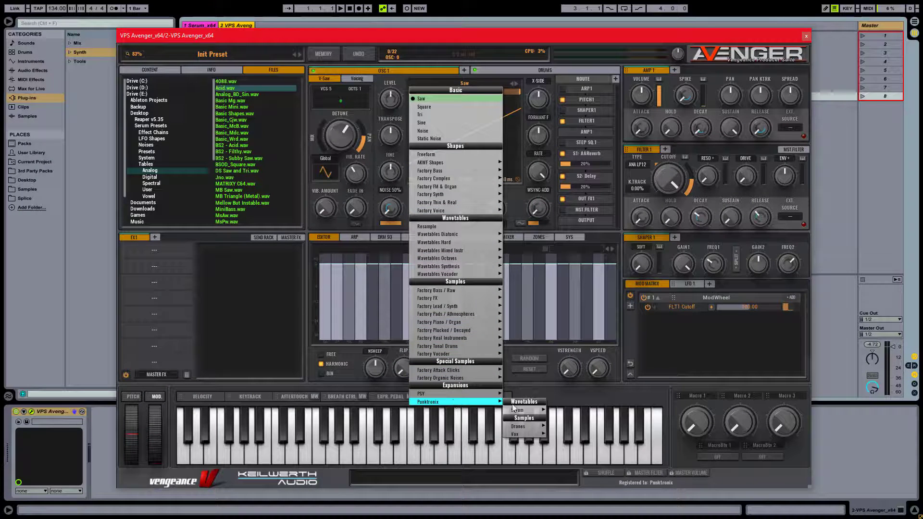
pyautogui.moveTo(514, 410)
pyautogui.click(559, 408)
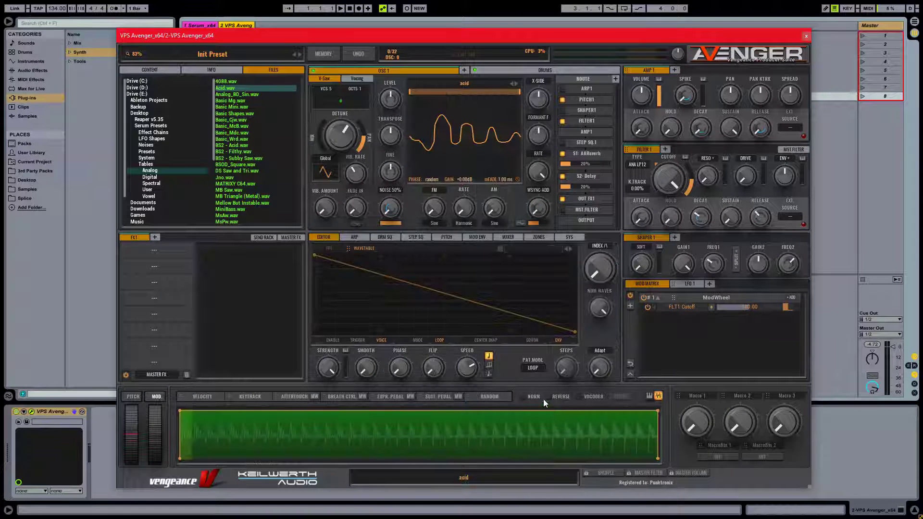
pyautogui.moveTo(602, 258); pyautogui.dragTo(443, 389)
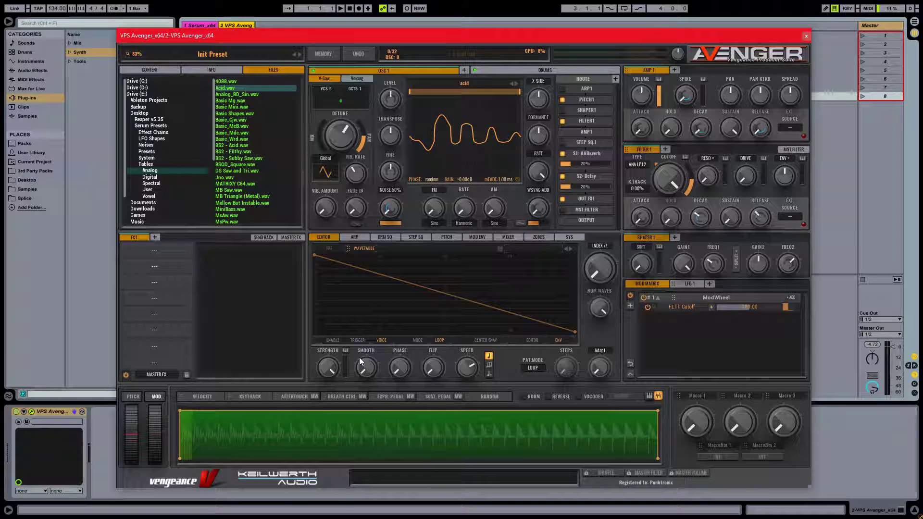